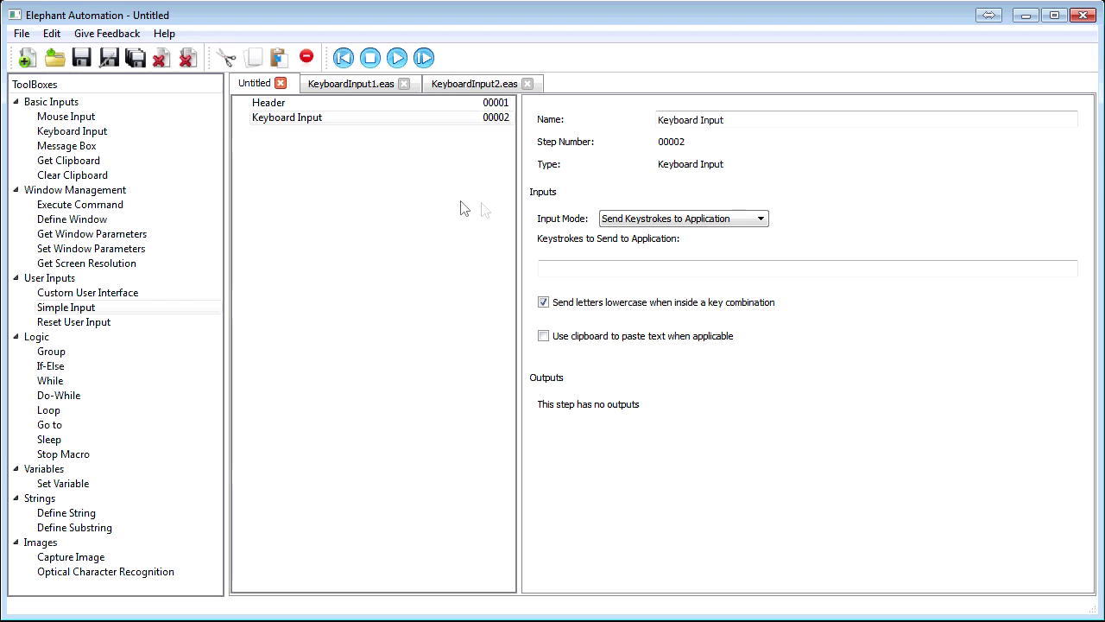
# Step: Switch the Keyboard Input step's mode to Press and Release Key Combination, followed by Press and Hold Key Combination
pyautogui.click(760, 219)
pyautogui.click(764, 244)
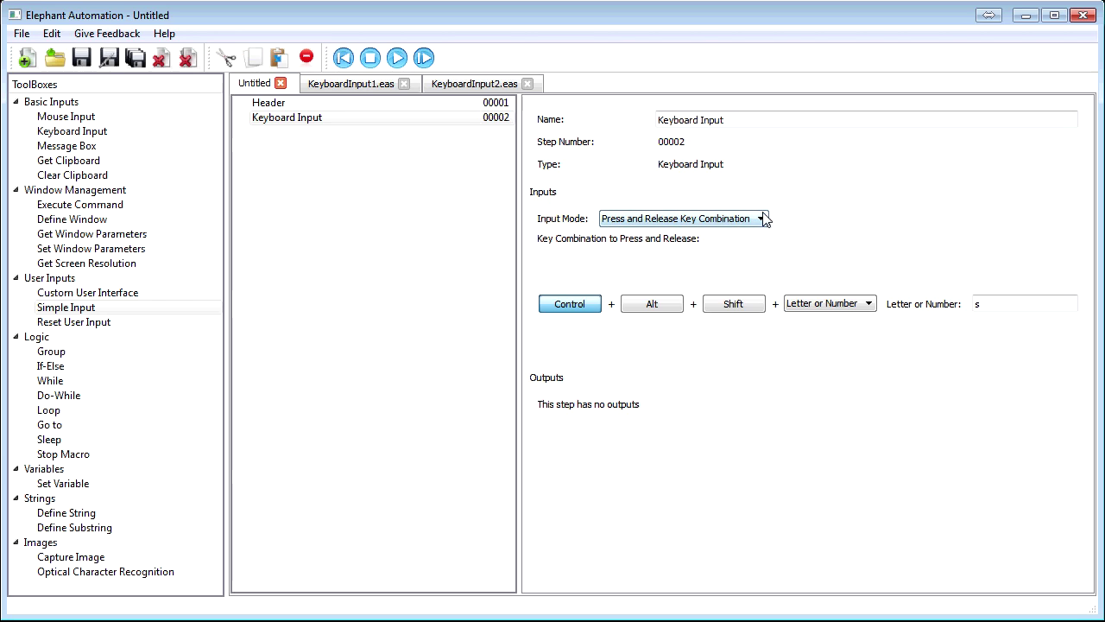
pyautogui.click(762, 219)
pyautogui.click(751, 256)
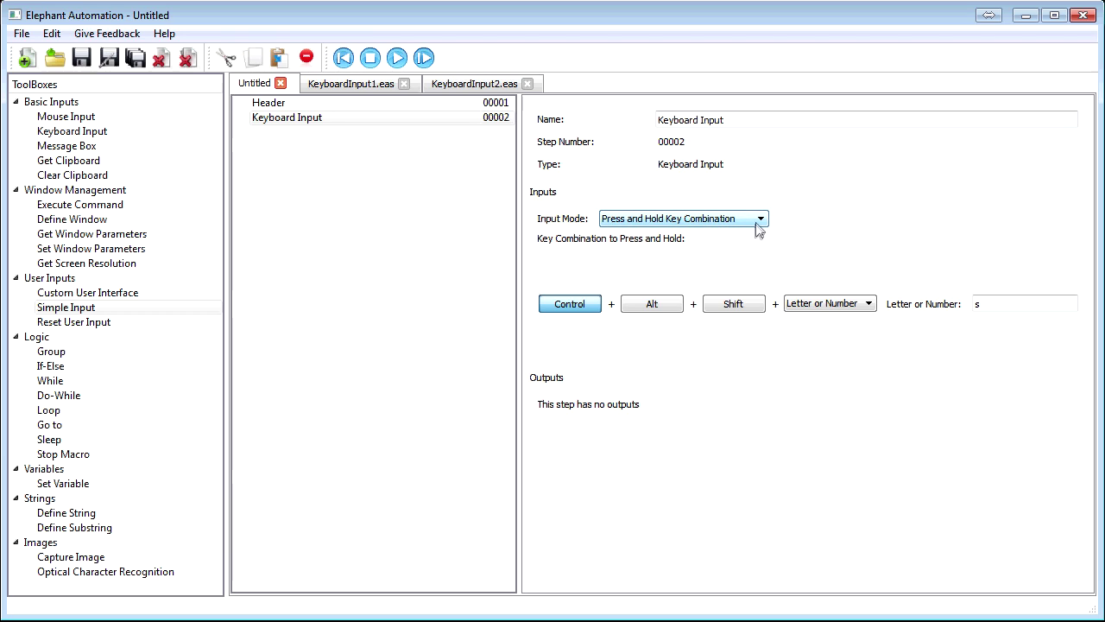
pyautogui.click(760, 219)
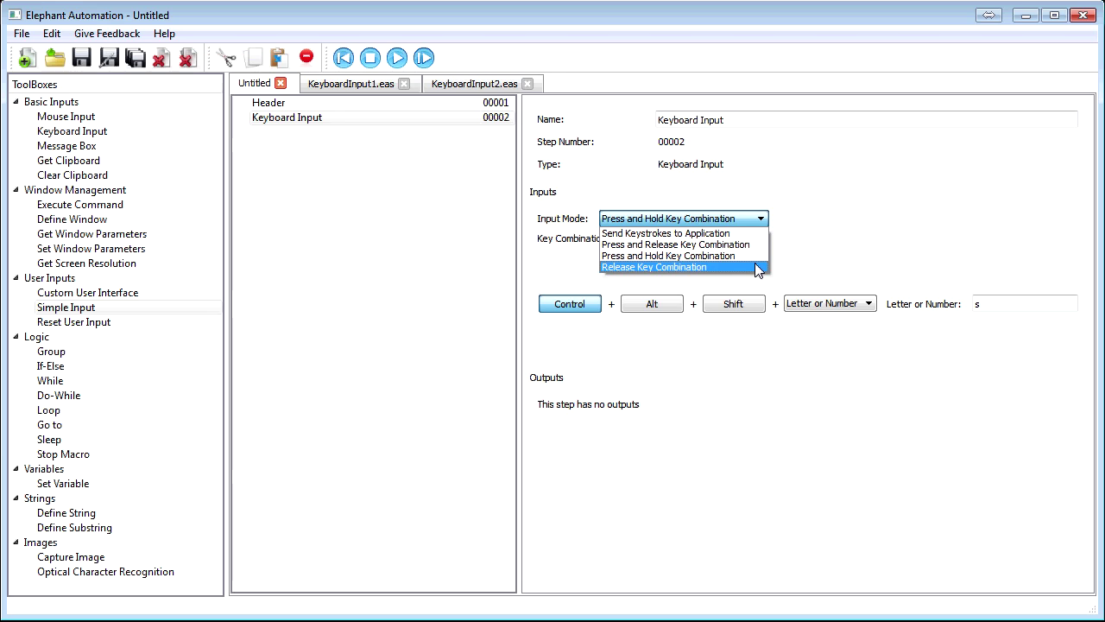
pyautogui.click(786, 270)
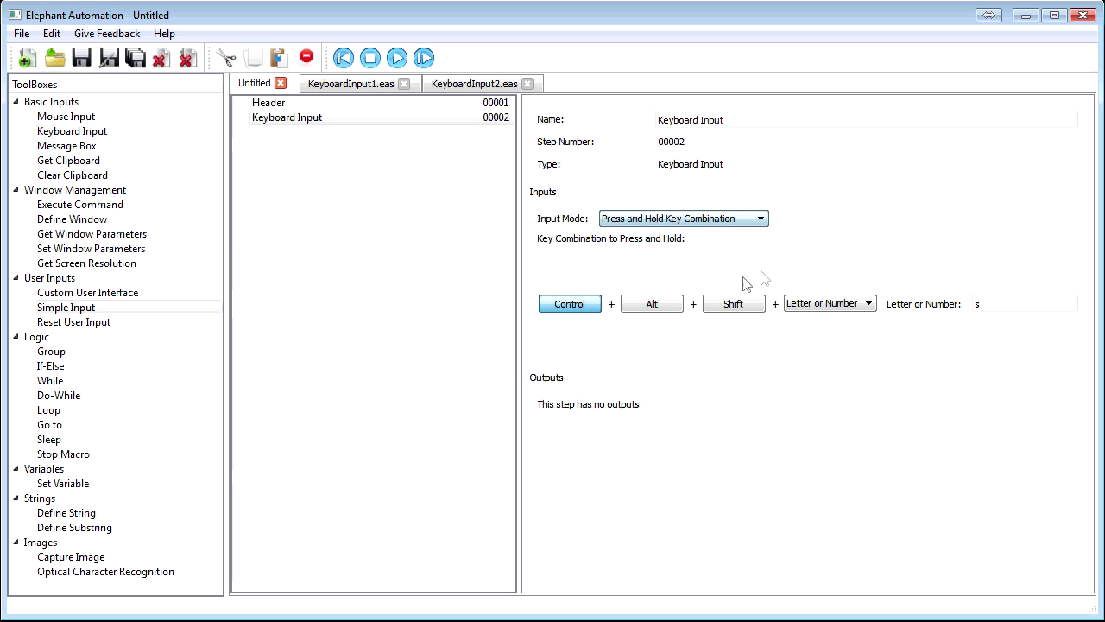
# Step: Toggle Alt and Shift on and off in the key combination, and return the input mode to Send Keystrokes to Application
pyautogui.click(652, 307)
pyautogui.click(729, 307)
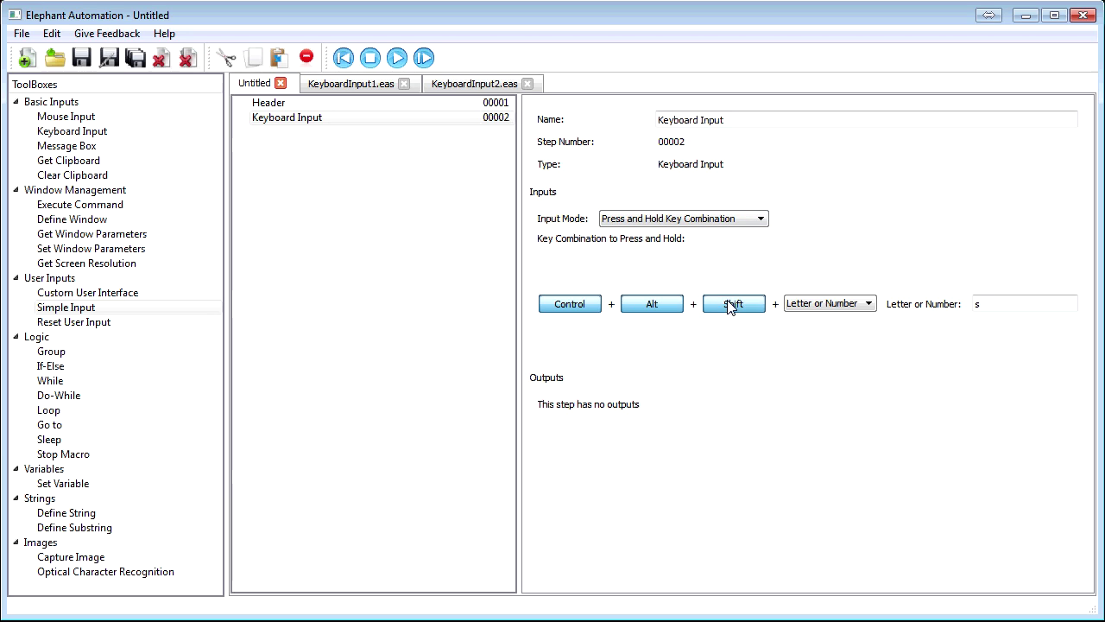
pyautogui.click(727, 311)
pyautogui.click(652, 312)
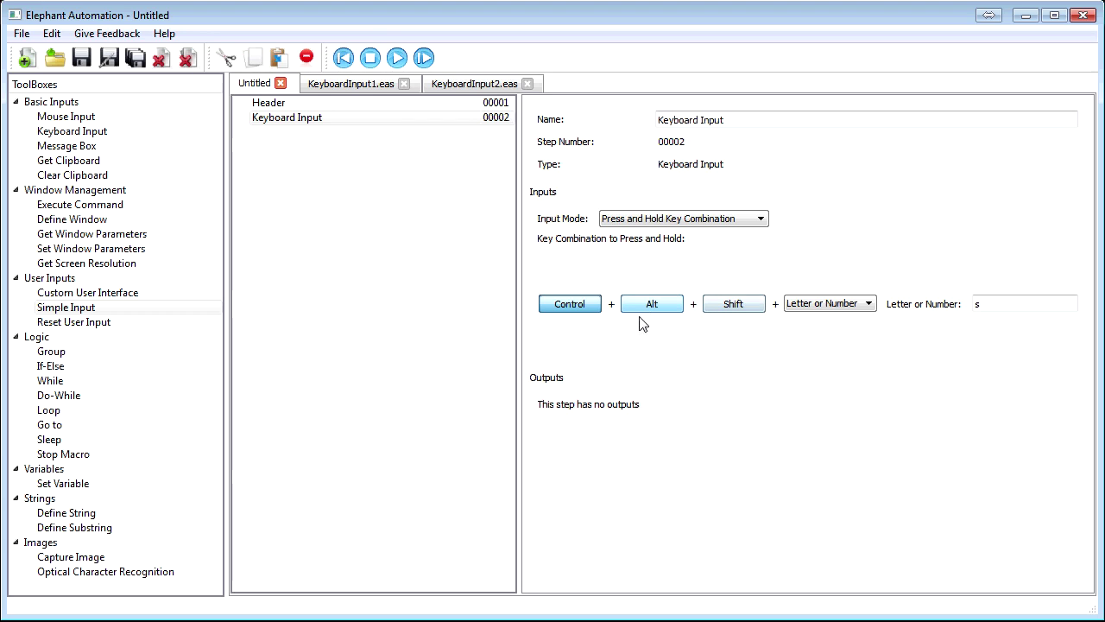
pyautogui.doubleClick(993, 309)
pyautogui.click(986, 309)
pyautogui.click(728, 218)
pyautogui.click(722, 237)
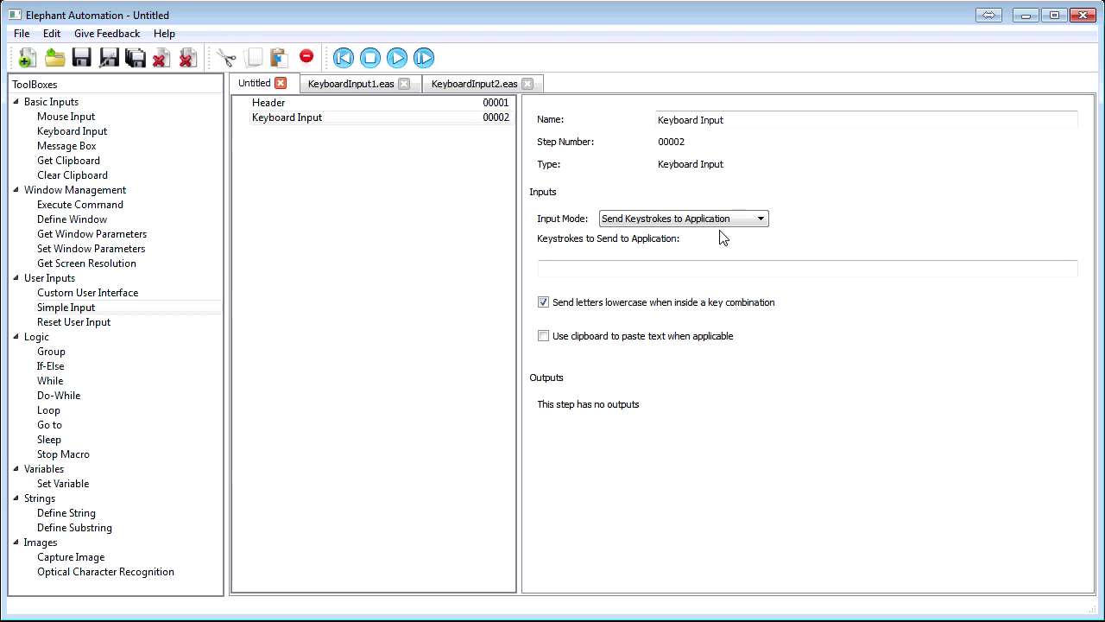
# Step: Review the settings of the Execute Command, Mouse Input and Keyboard Input steps in the KeyboardInput1.eas macro
pyautogui.click(350, 87)
pyautogui.click(338, 103)
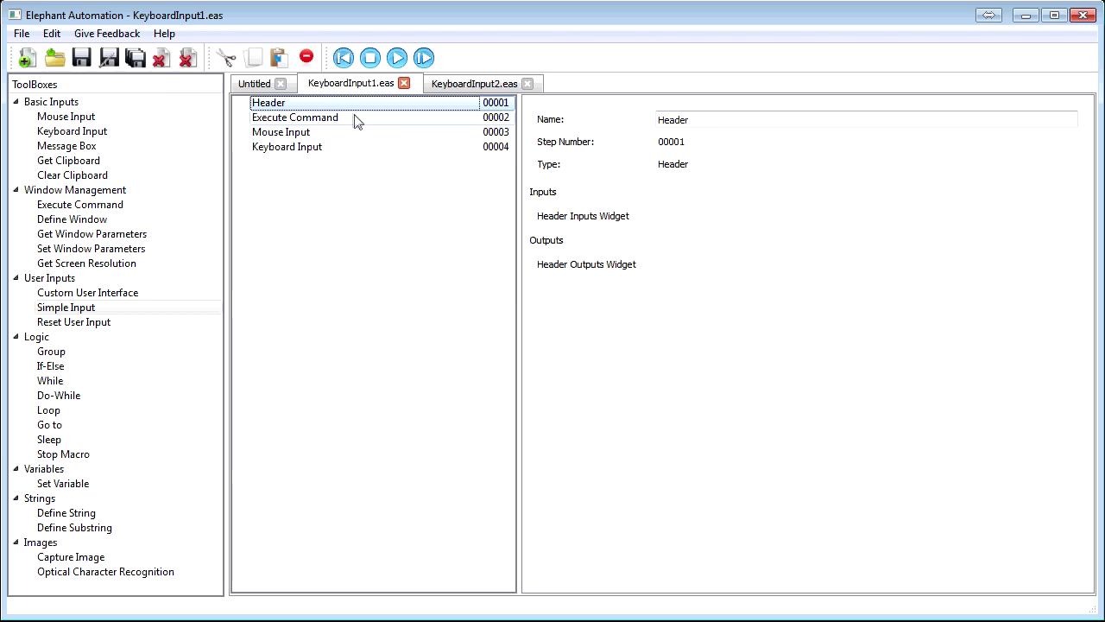
pyautogui.click(396, 125)
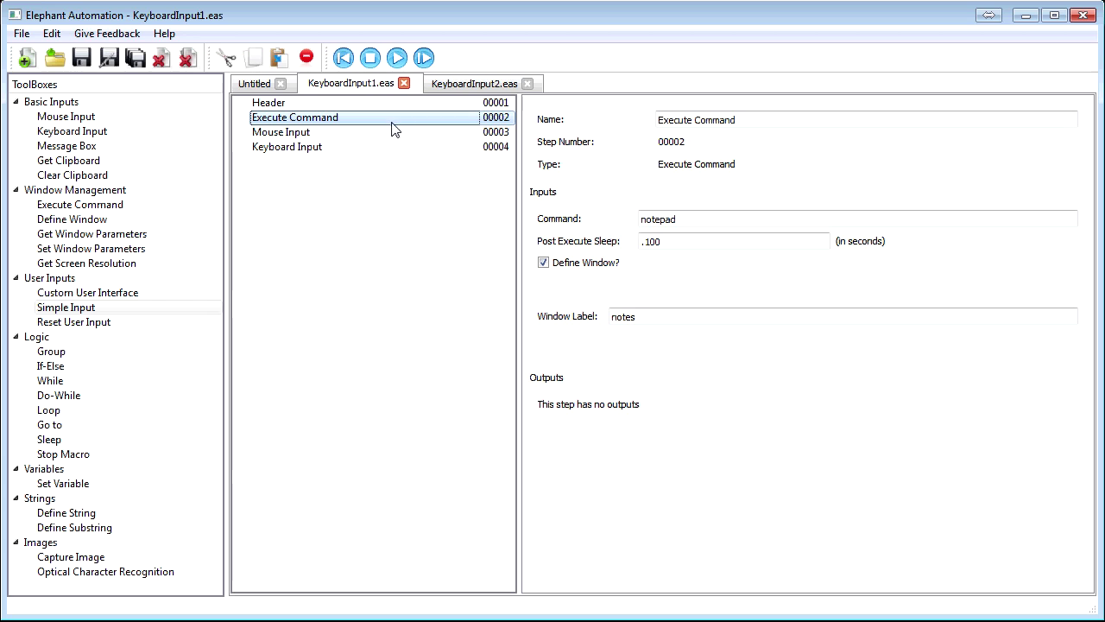
pyautogui.click(390, 134)
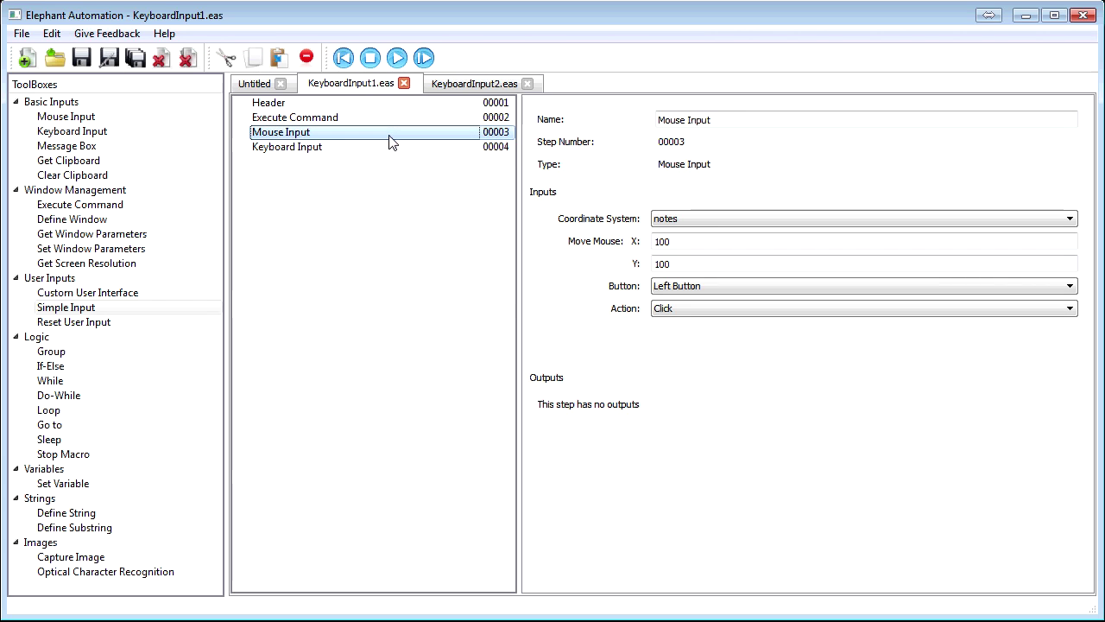
pyautogui.click(390, 155)
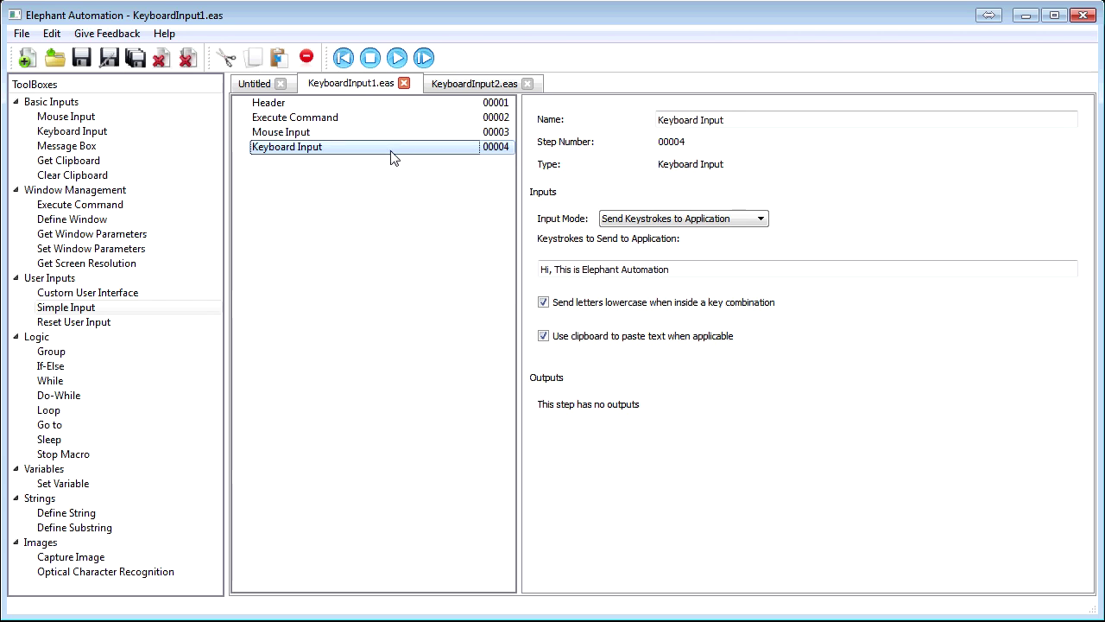
pyautogui.press('Tab')
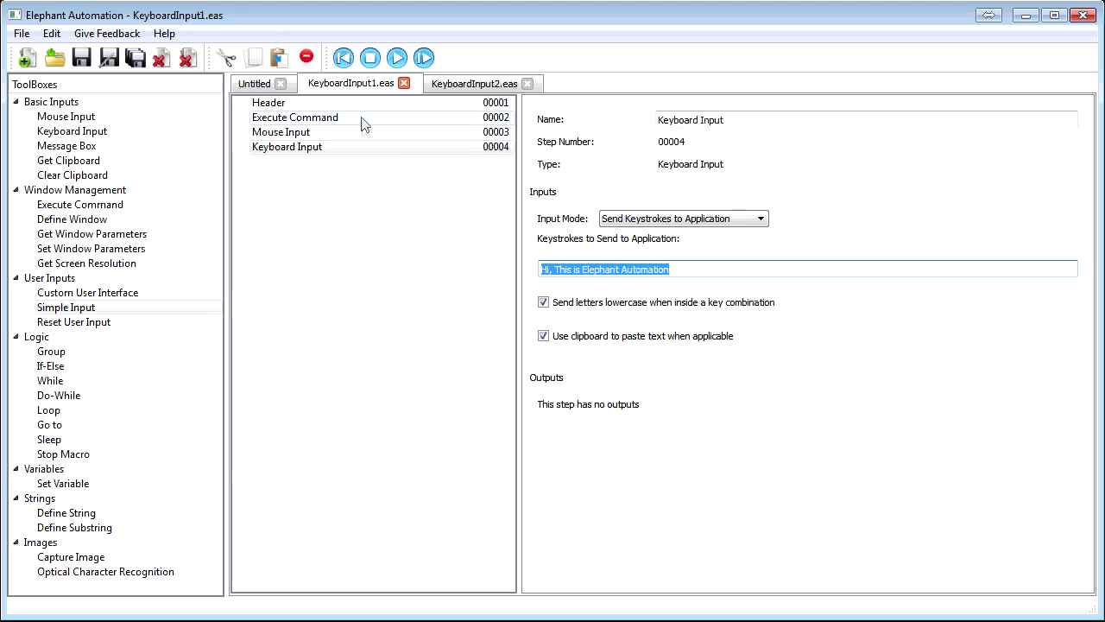
# Step: Run the KeyboardInput1.eas macro from its Header and close the resulting Notepad window without saving
pyautogui.click(340, 107)
pyautogui.click(396, 59)
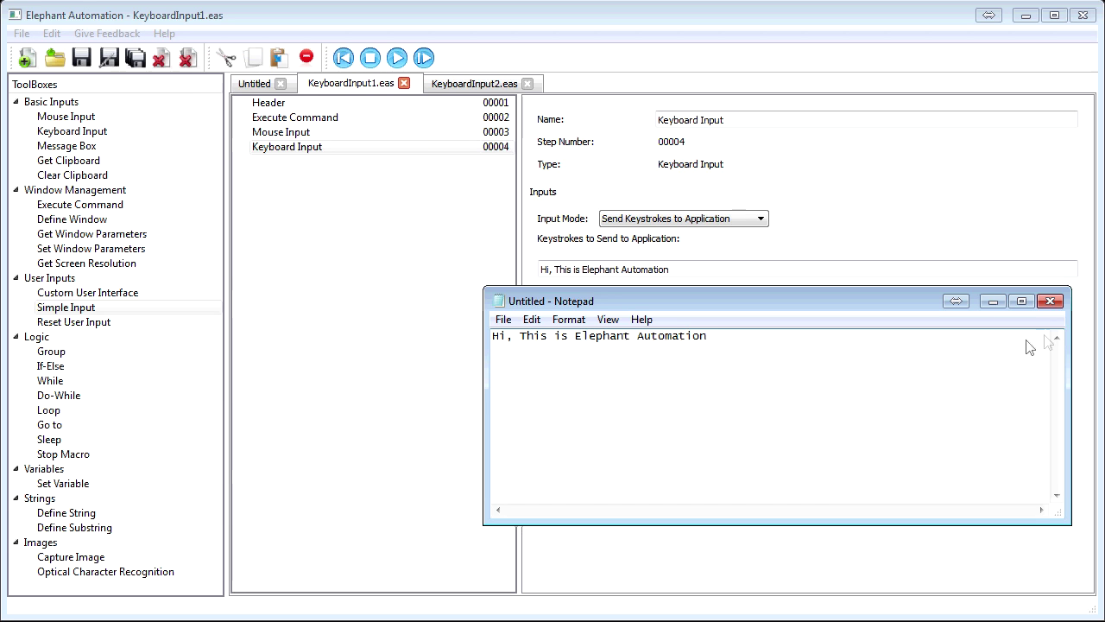
pyautogui.click(1052, 299)
pyautogui.click(618, 326)
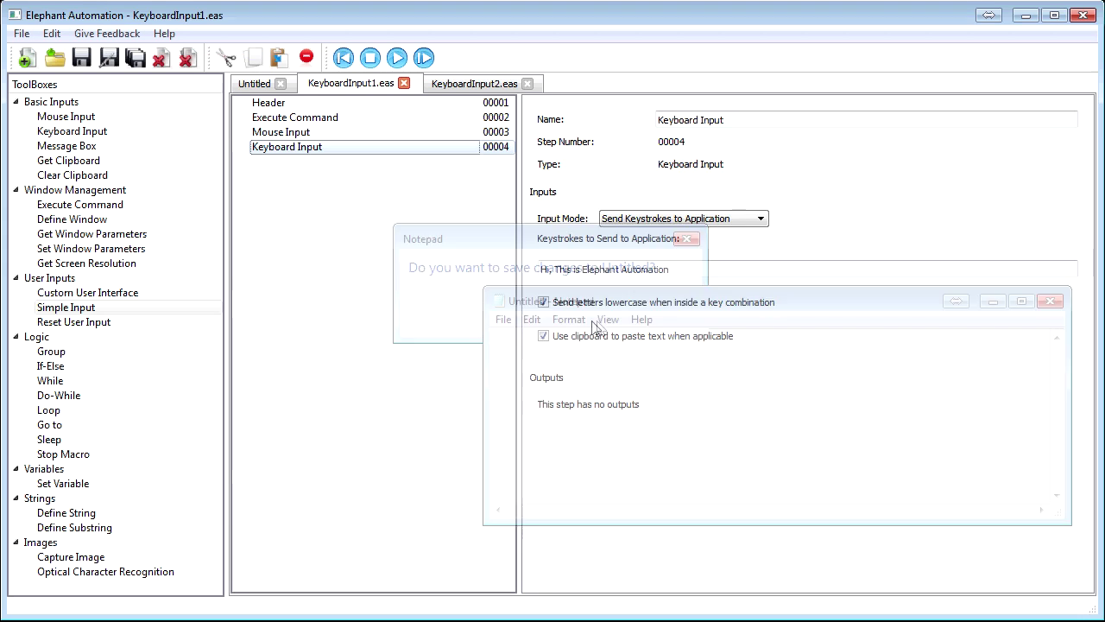
# Step: Examine the Simple Input prompt and the user-input variable in the Keyboard Input step of the KeyboardInput2.eas macro
pyautogui.click(474, 84)
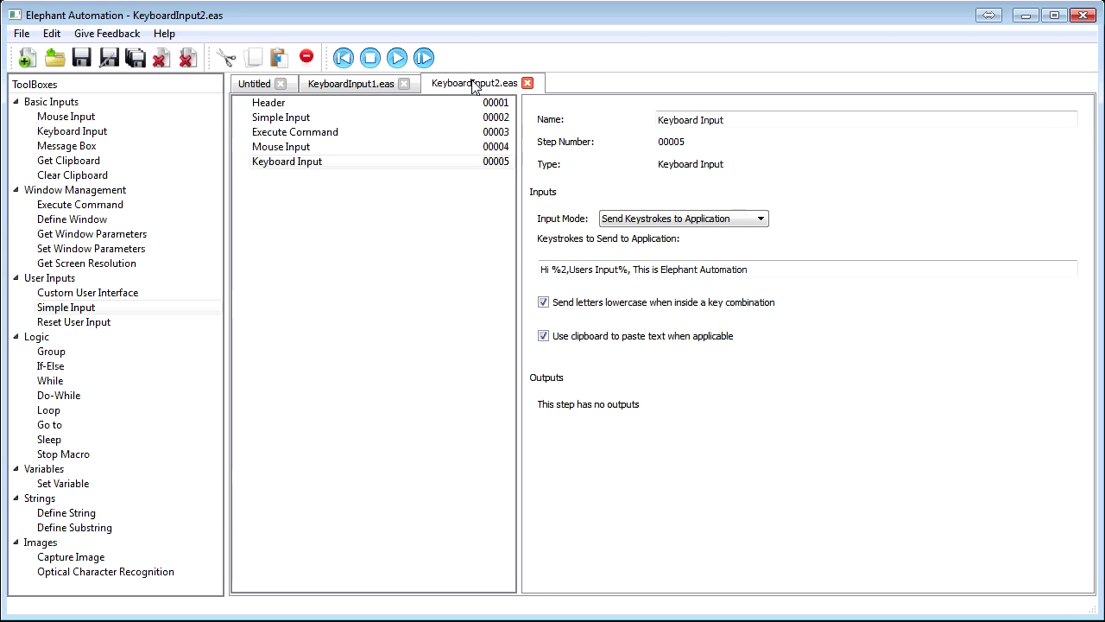
pyautogui.click(292, 121)
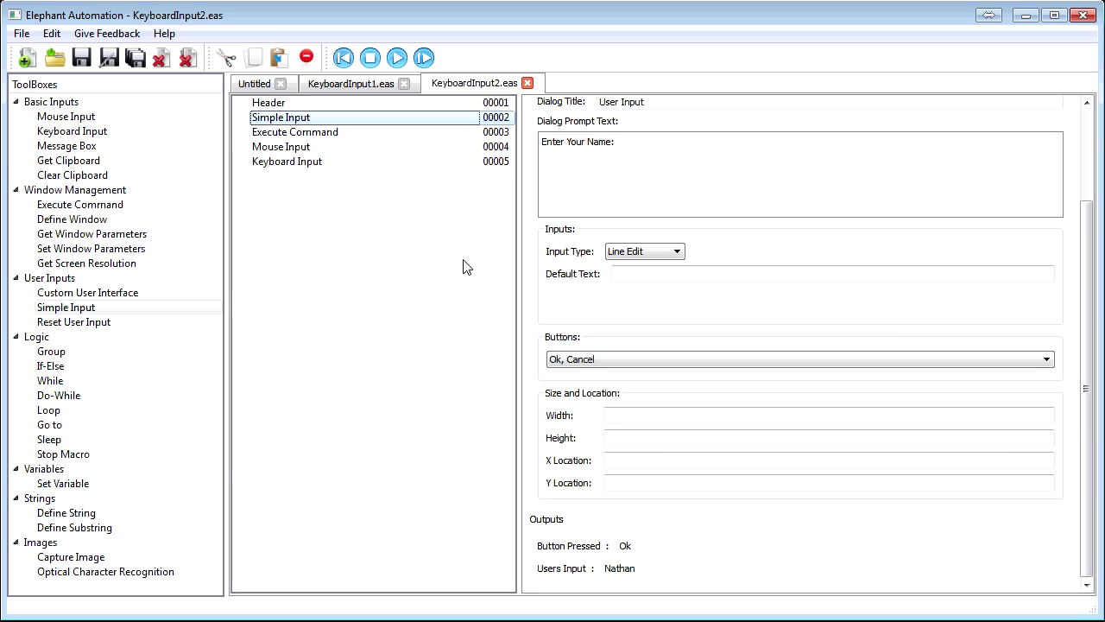
pyautogui.tripleClick(626, 147)
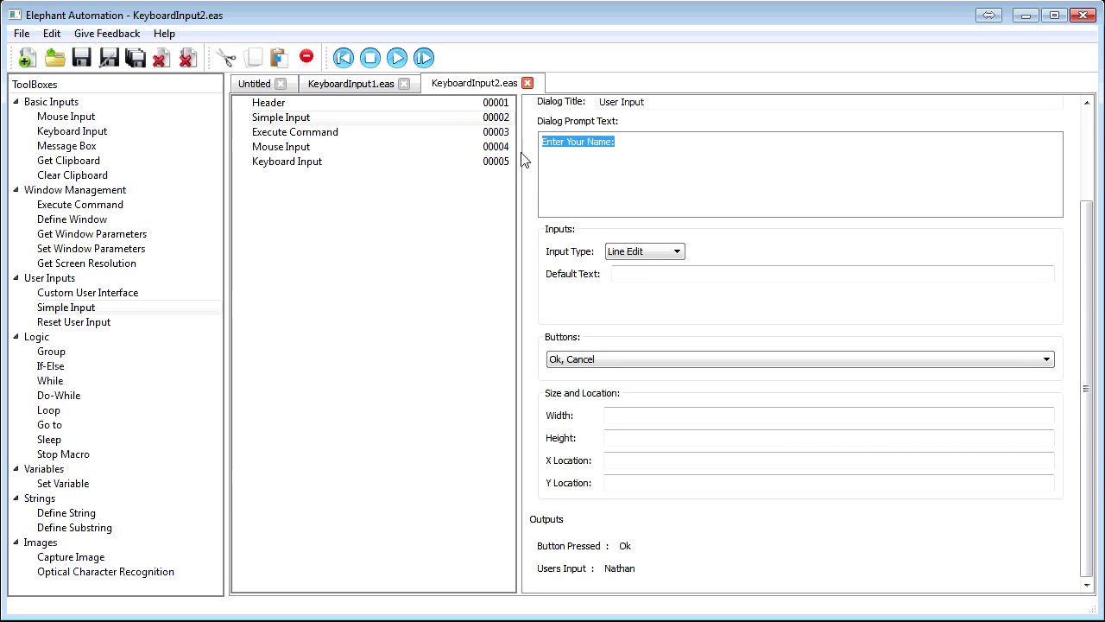
pyautogui.click(1091, 260)
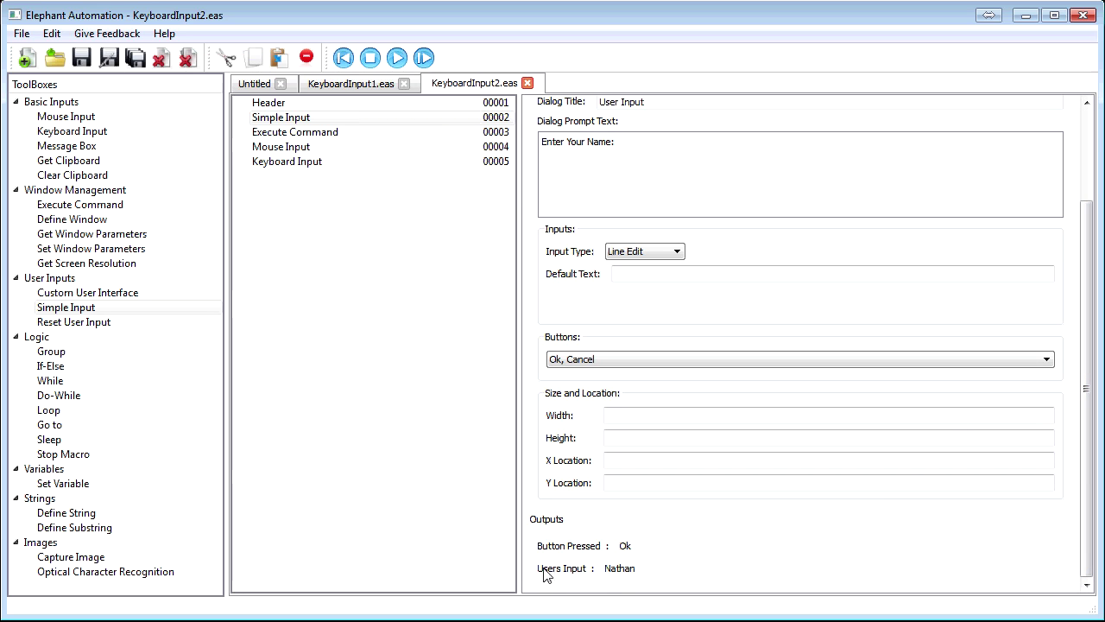
pyautogui.click(287, 170)
pyautogui.moveTo(552, 271); pyautogui.dragTo(631, 278)
# Step: Run the KeyboardInput2.eas macro from the beginning, submit a first name in its prompt, and close Notepad without saving
pyautogui.click(343, 58)
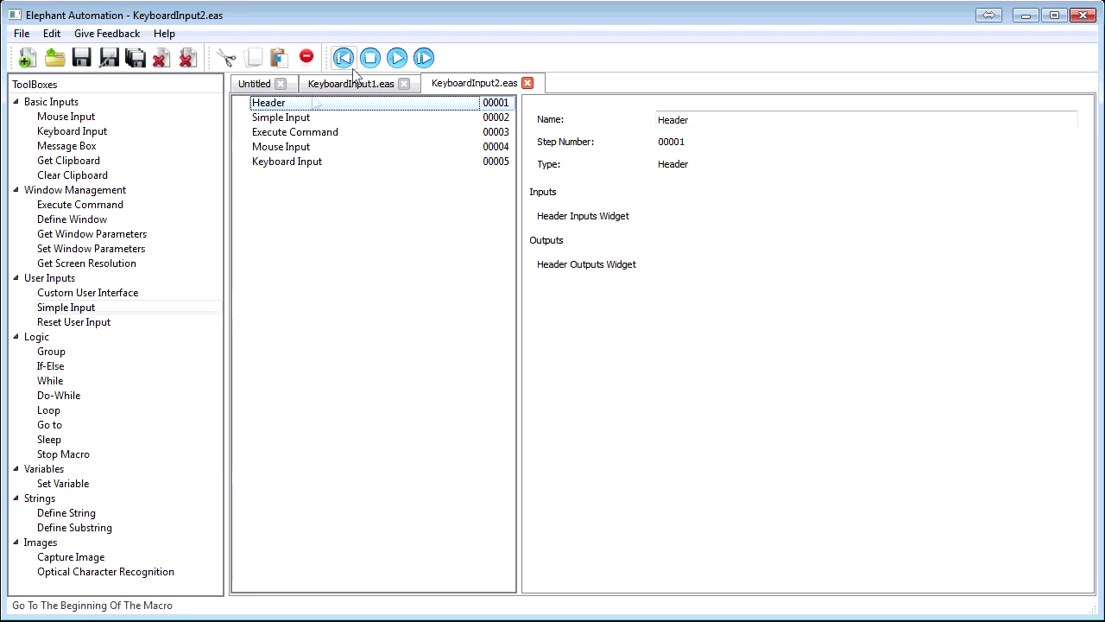
pyautogui.click(397, 58)
pyautogui.click(439, 306)
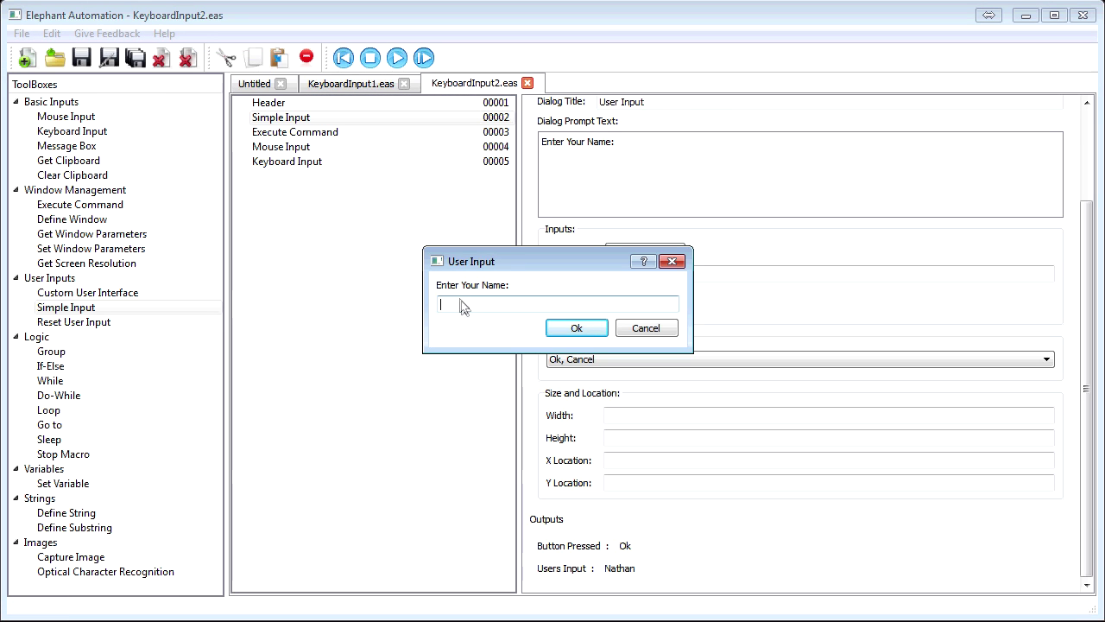
pyautogui.write('Nathan')
pyautogui.click(578, 329)
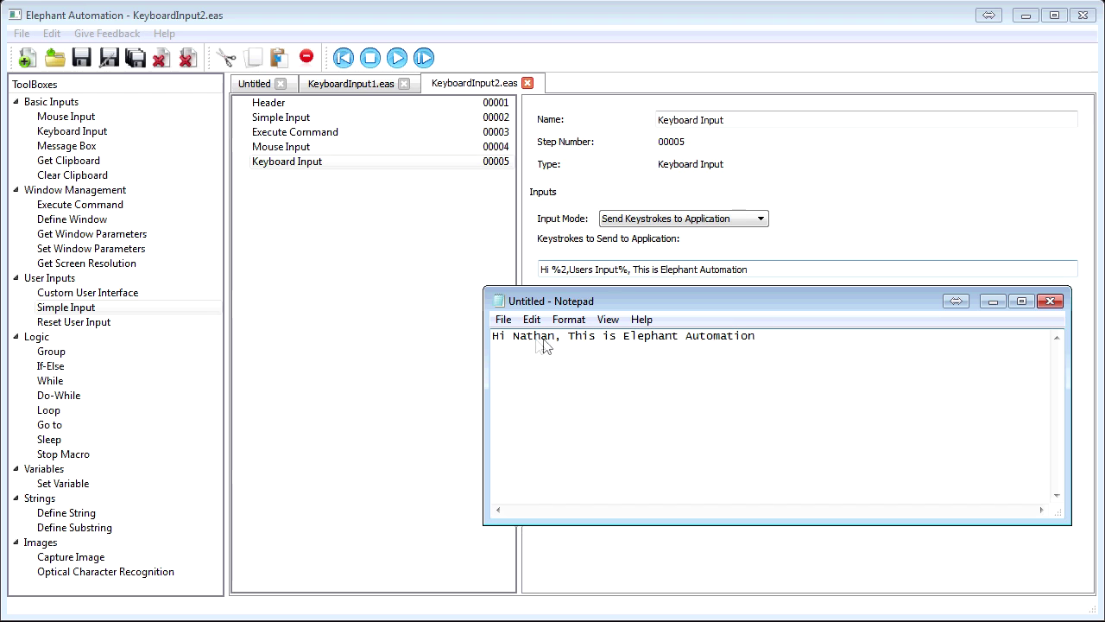
pyautogui.click(1050, 302)
pyautogui.click(586, 326)
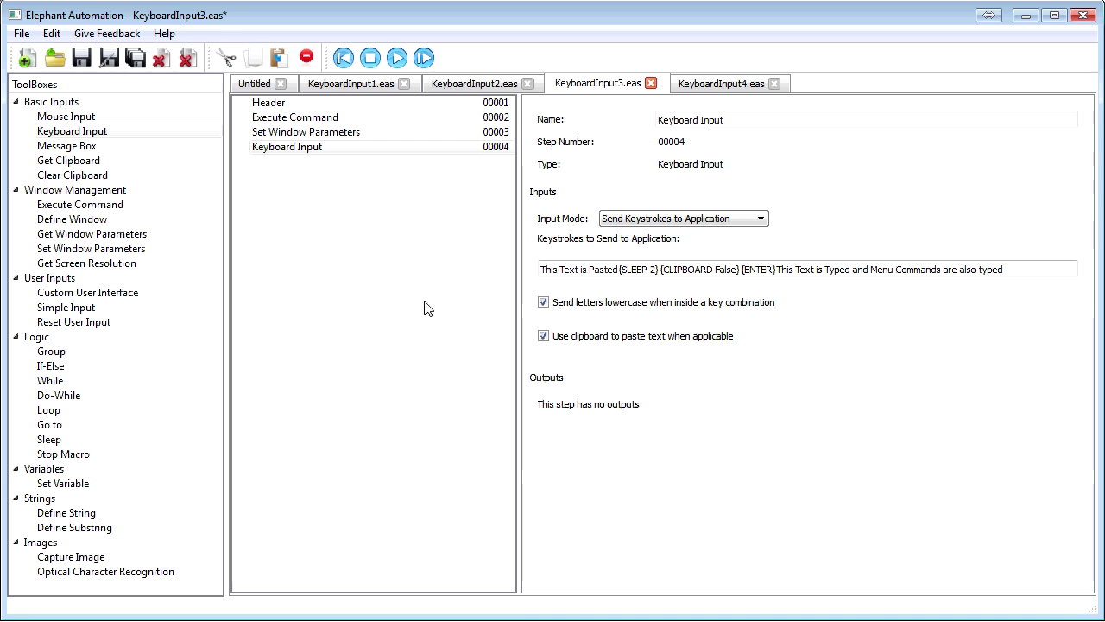
# Step: Run the KeyboardInput3.eas macro from its Header with clipboard pasting enabled, and close Notepad without saving
pyautogui.click(544, 337)
pyautogui.click(543, 337)
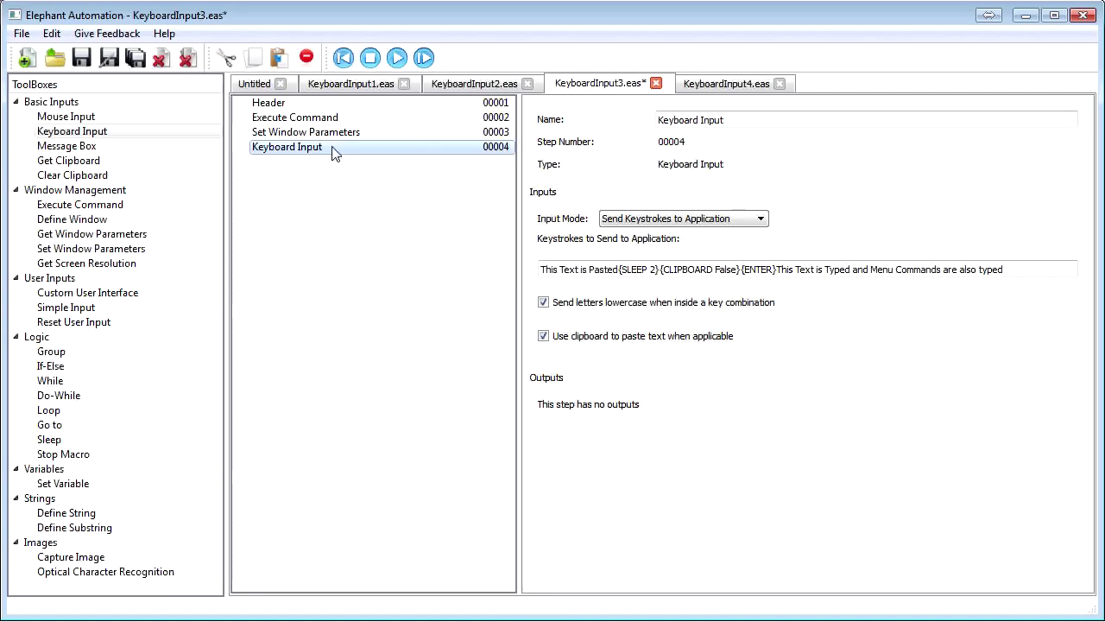
pyautogui.click(311, 103)
pyautogui.click(396, 58)
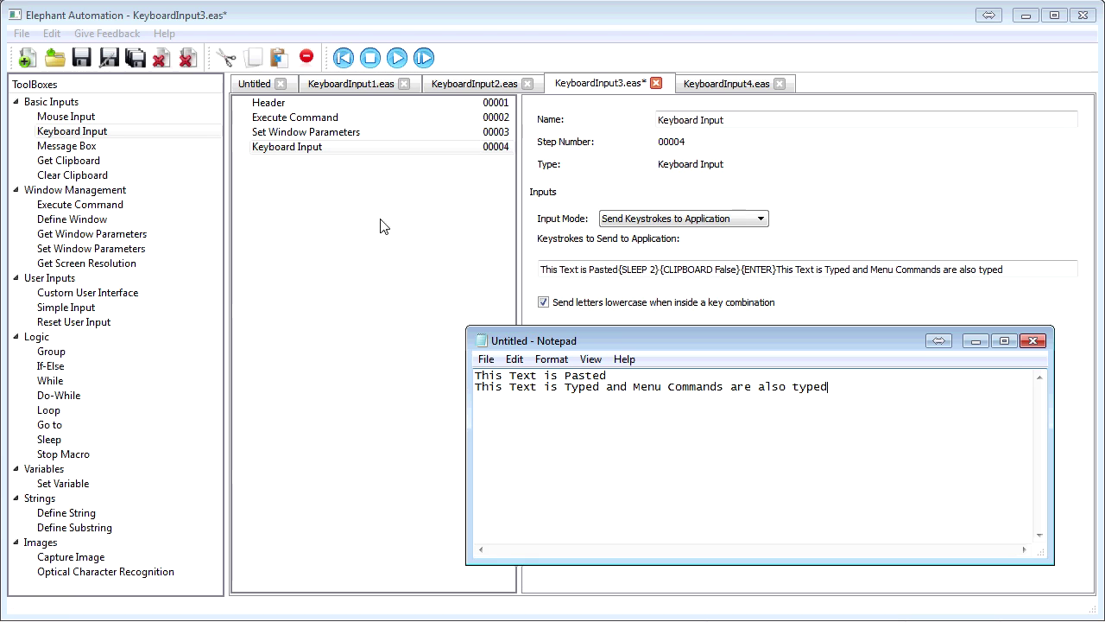
pyautogui.click(1035, 340)
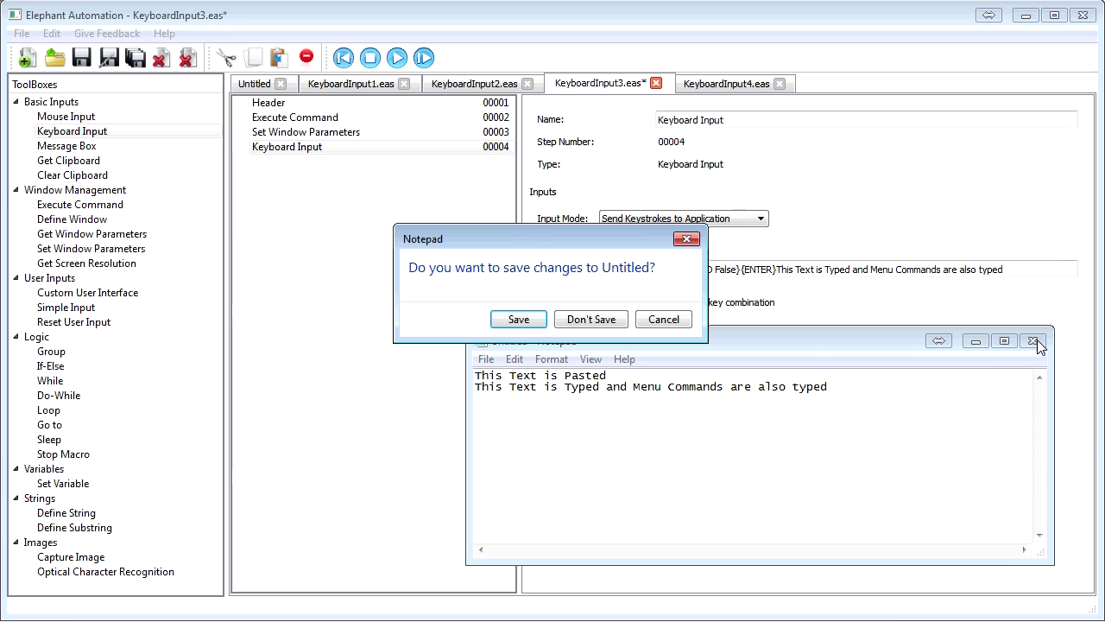
pyautogui.click(612, 326)
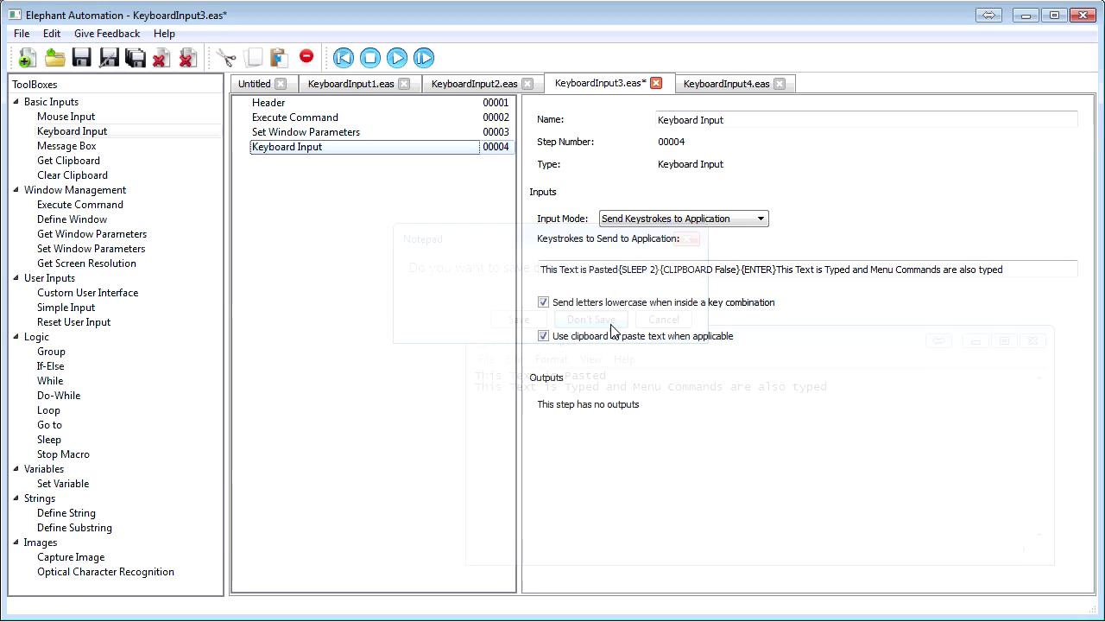
# Step: Run the KeyboardInput4.eas macro and discard the Notepad text without saving
pyautogui.click(659, 272)
pyautogui.moveTo(659, 271)
pyautogui.mouseDown()
pyautogui.moveTo(746, 274)
pyautogui.moveTo(660, 274)
pyautogui.mouseUp()
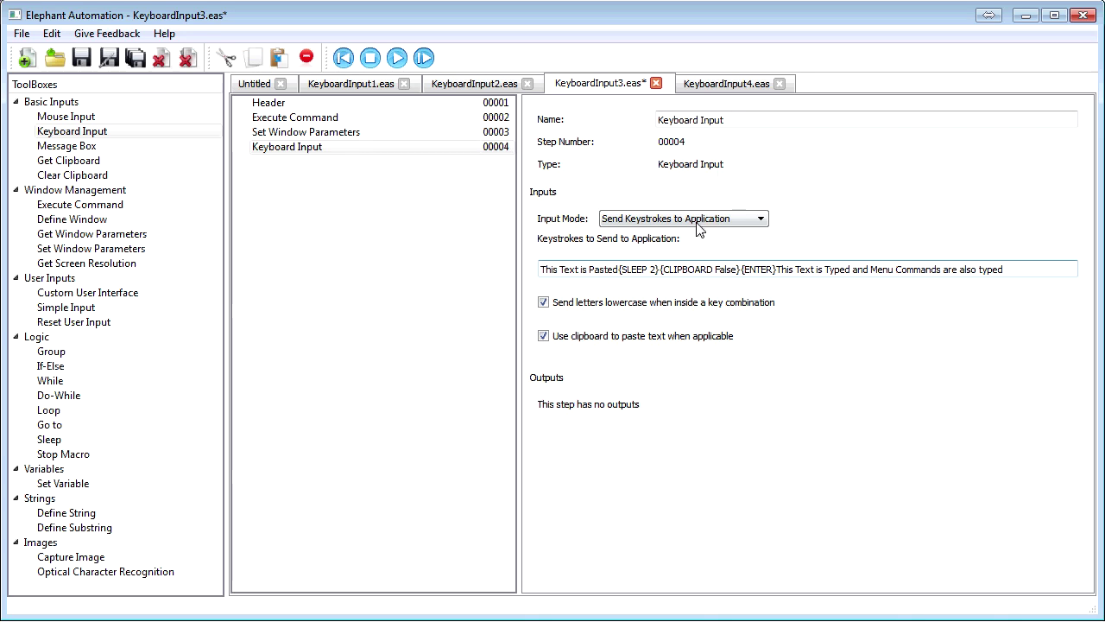
pyautogui.click(729, 86)
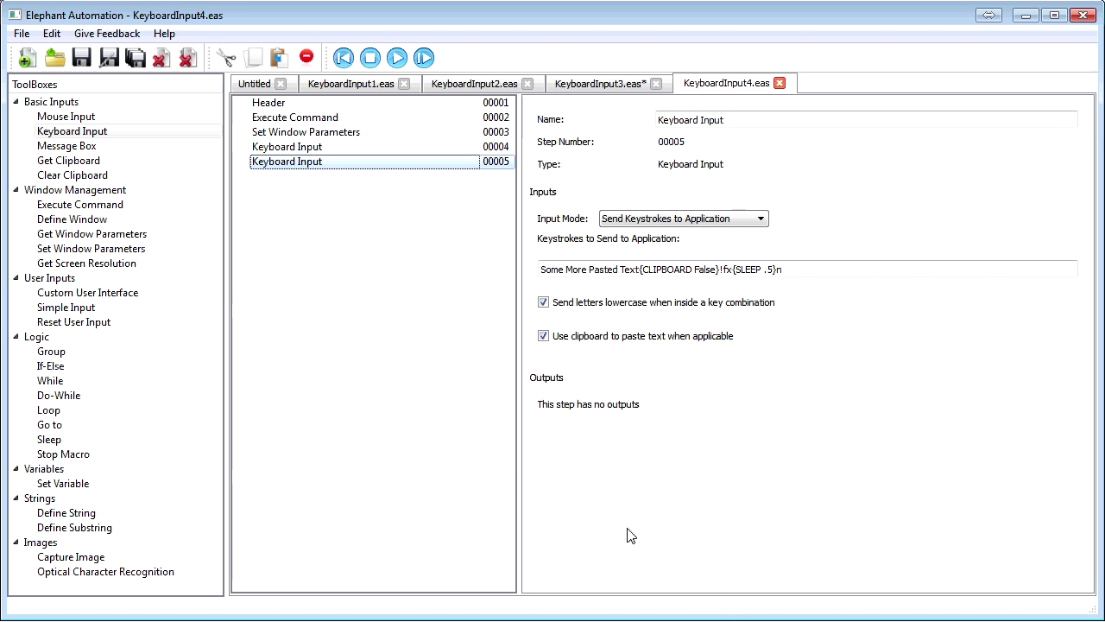
pyautogui.press('F5')
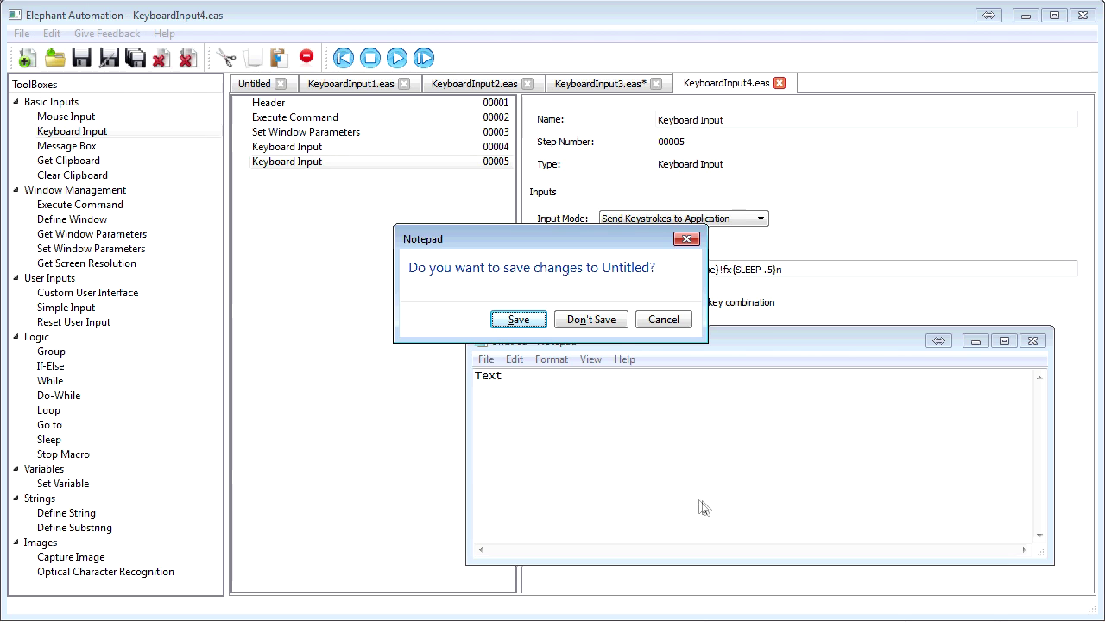
pyautogui.click(617, 323)
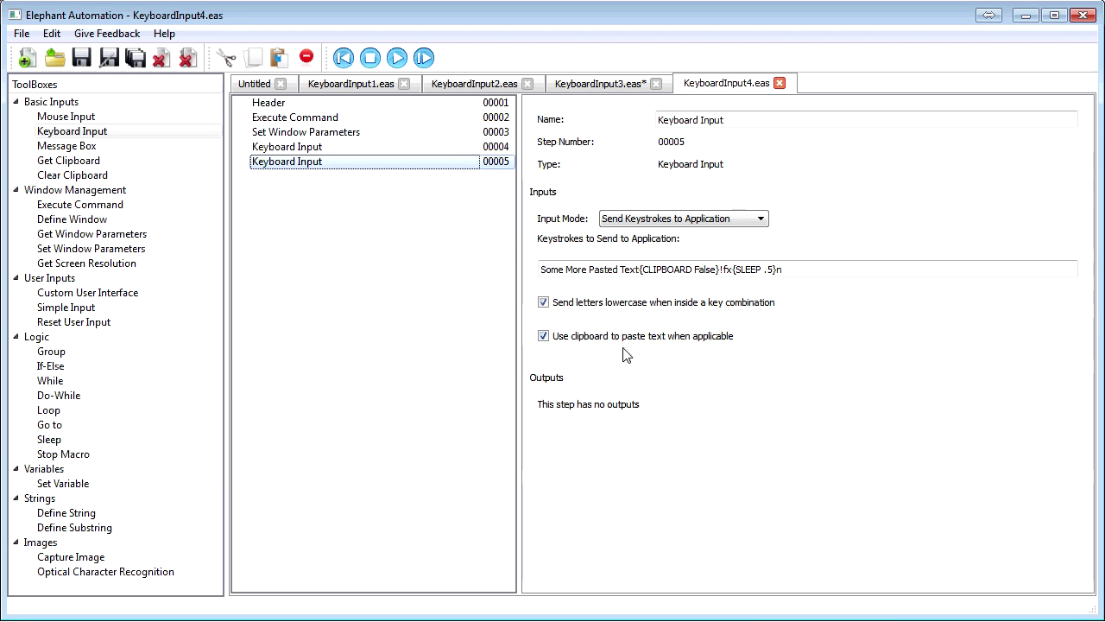
# Step: Examine the {SLEEP .5} and {CLIPBOARD False} commands in the keystrokes of KeyboardInput4.eas's last Keyboard Input step
pyautogui.moveTo(732, 270); pyautogui.dragTo(778, 271)
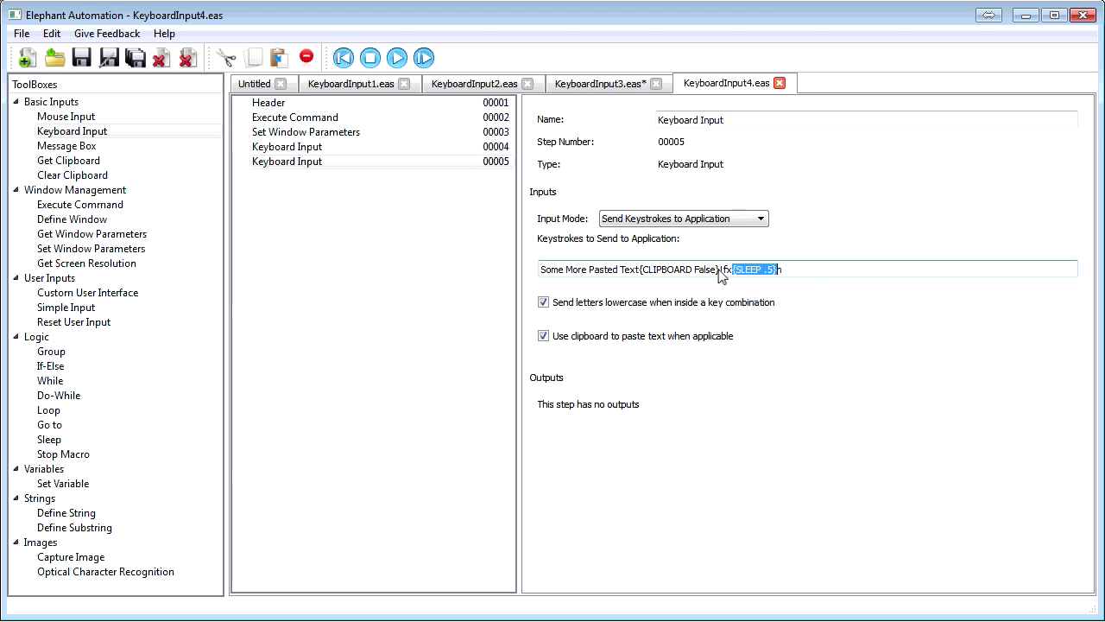
pyautogui.moveTo(717, 271)
pyautogui.mouseDown()
pyautogui.moveTo(812, 278)
pyautogui.moveTo(723, 278)
pyautogui.mouseUp()
pyautogui.moveTo(722, 274); pyautogui.dragTo(644, 292)
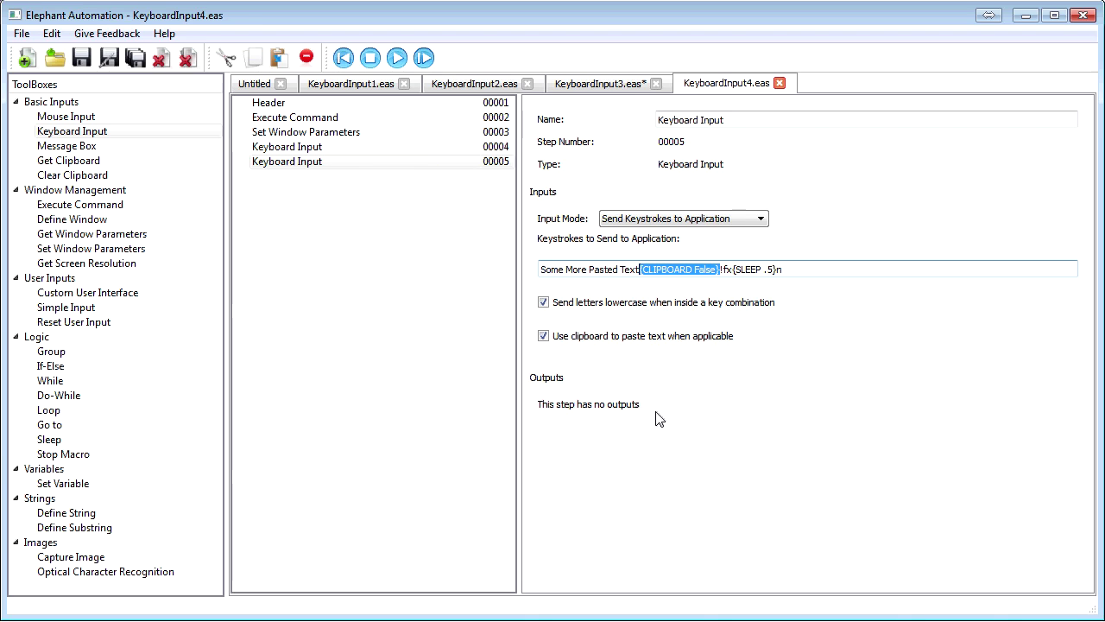
pyautogui.click(655, 389)
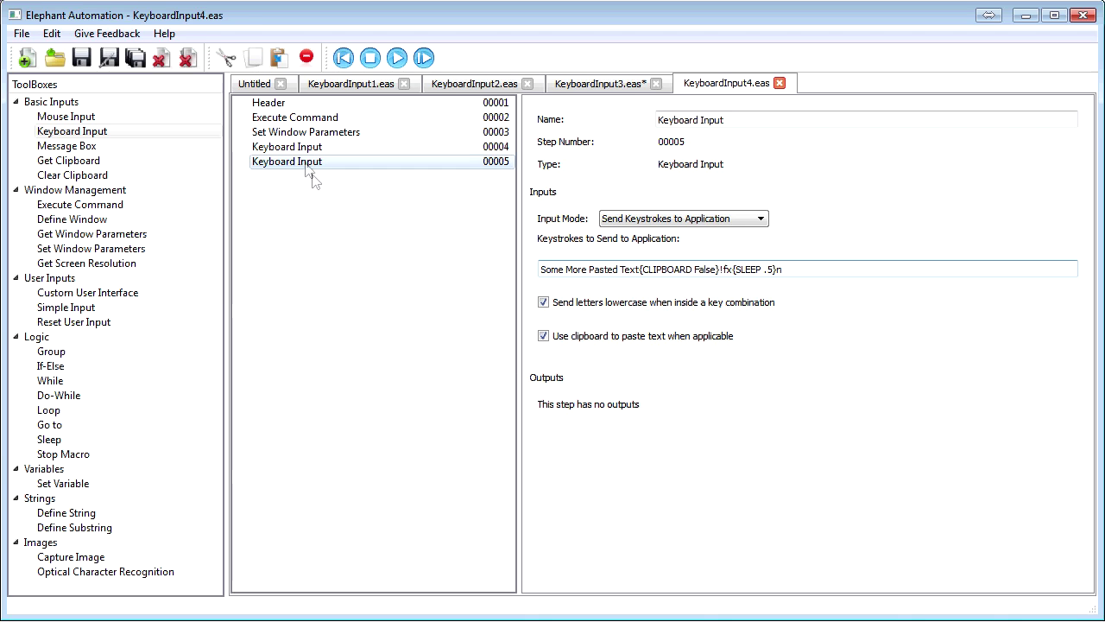
# Step: Run the KeyboardInput4.eas macro again, starting from its Header
pyautogui.click(278, 104)
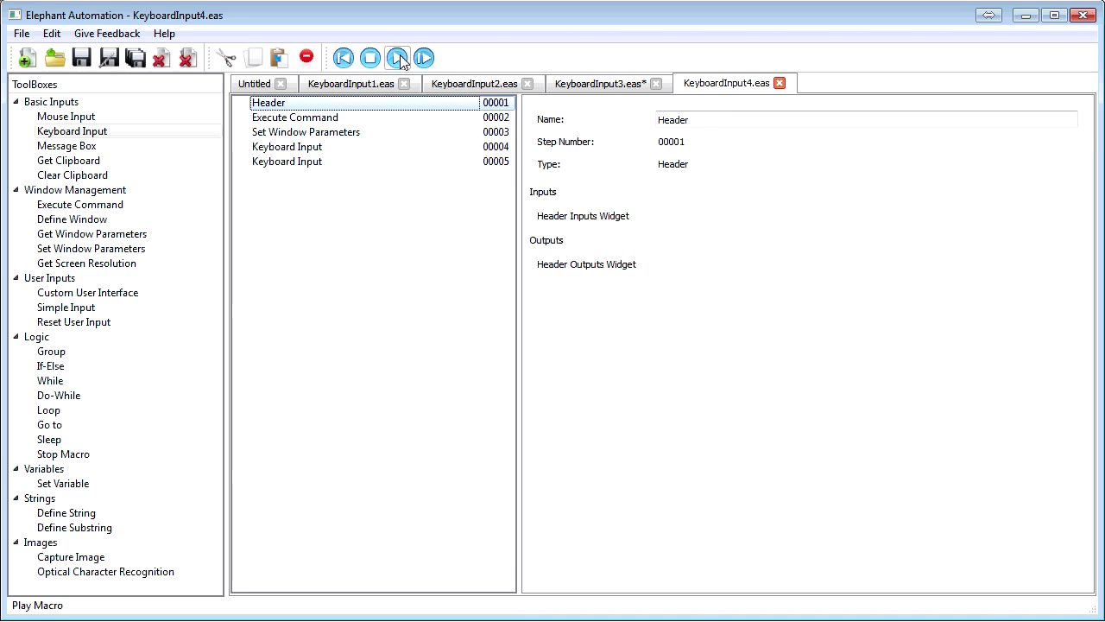
pyautogui.click(398, 58)
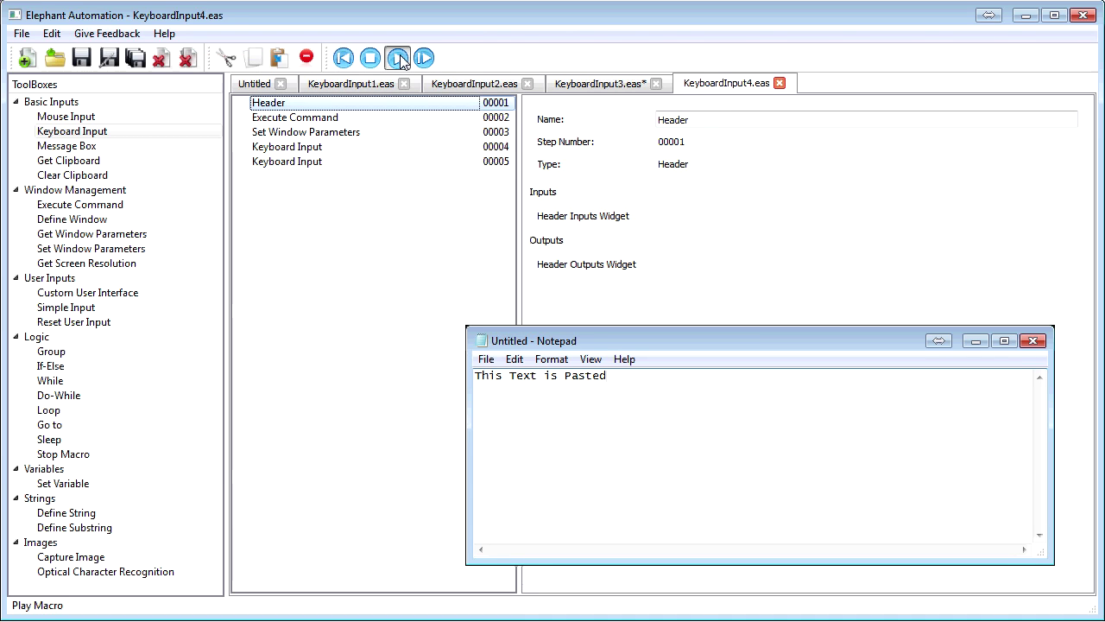